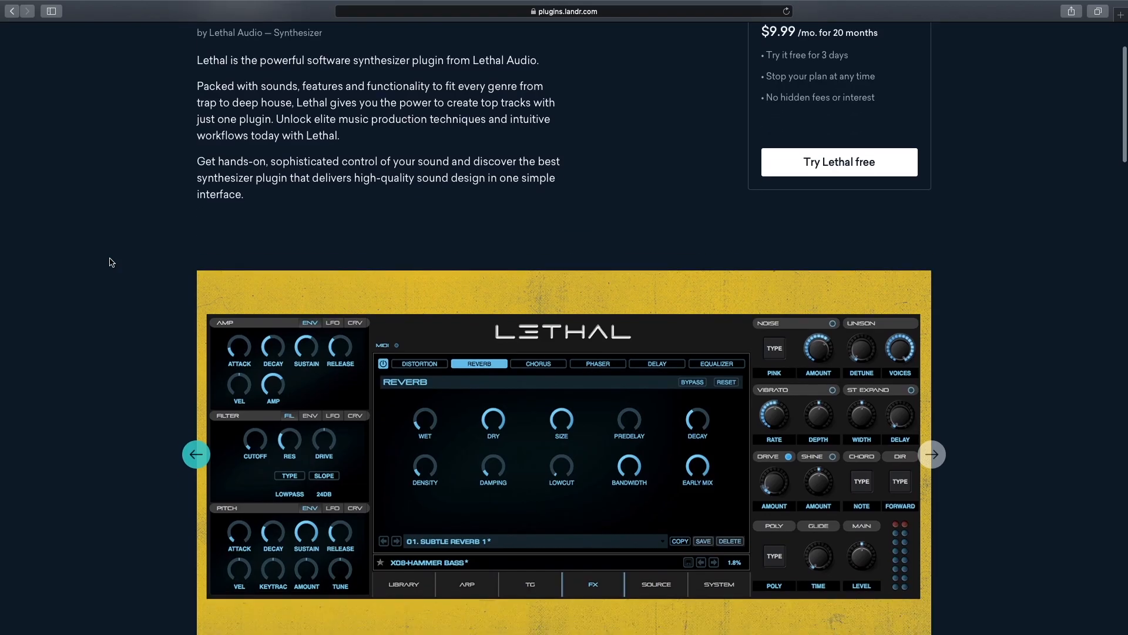
Step: Examine the Lethal synthesizer product page, from the interface preview through the preset library to the genre expansions
scroll(111, 262, down, 3)
scroll(112, 263, down, 3)
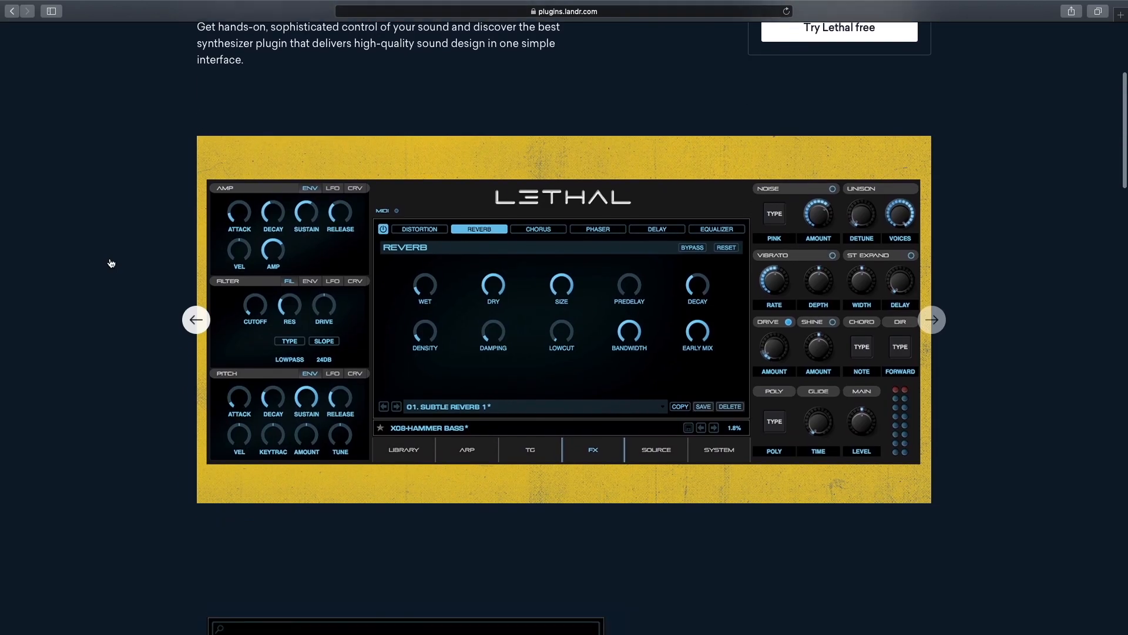
scroll(112, 262, down, 3)
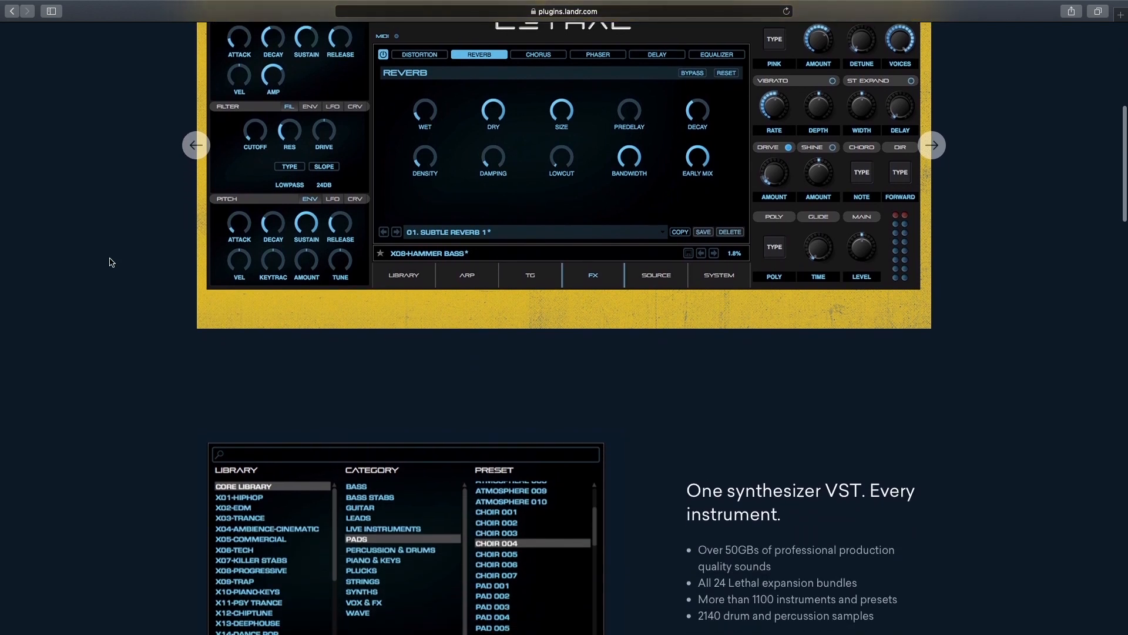
scroll(112, 263, down, 3)
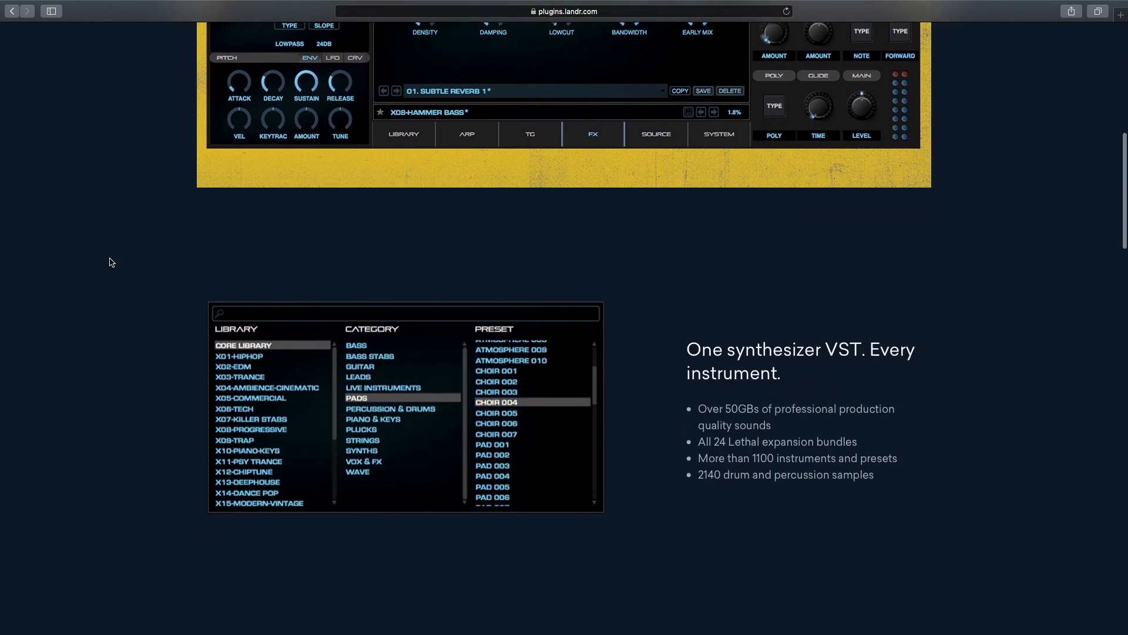
scroll(112, 262, down, 3)
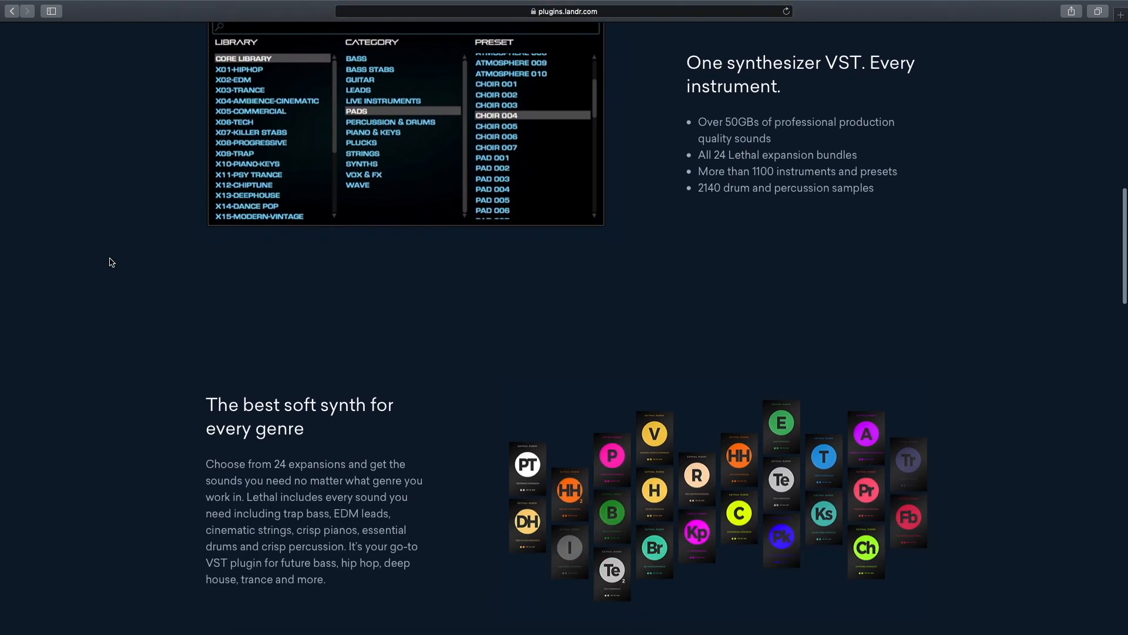
scroll(112, 263, down, 3)
scroll(112, 263, down, 3)
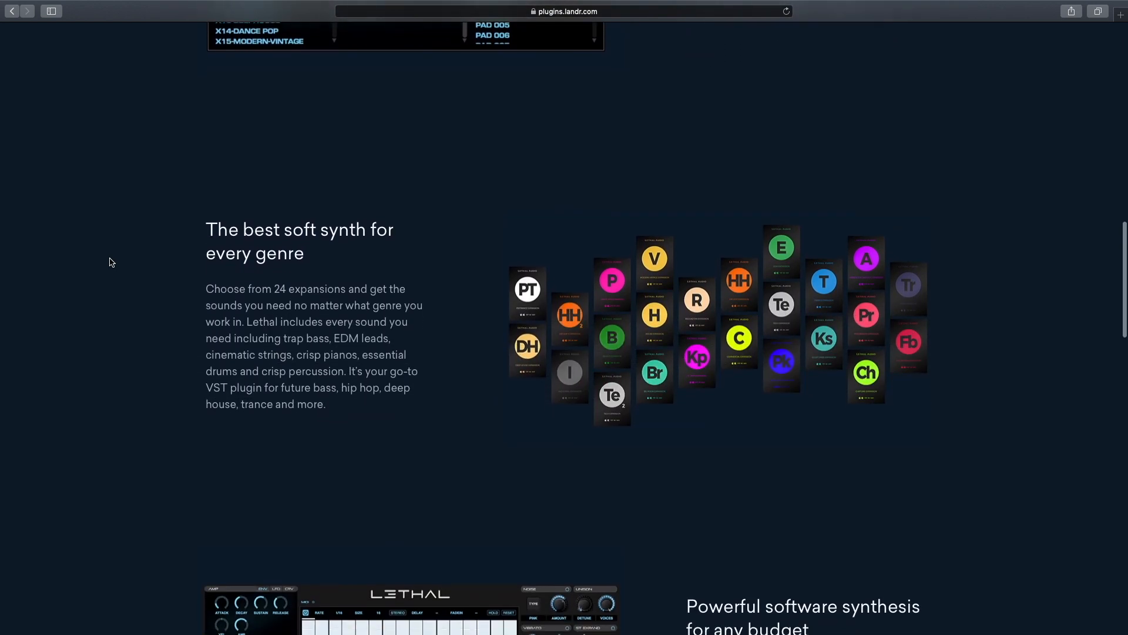
scroll(111, 261, down, 1)
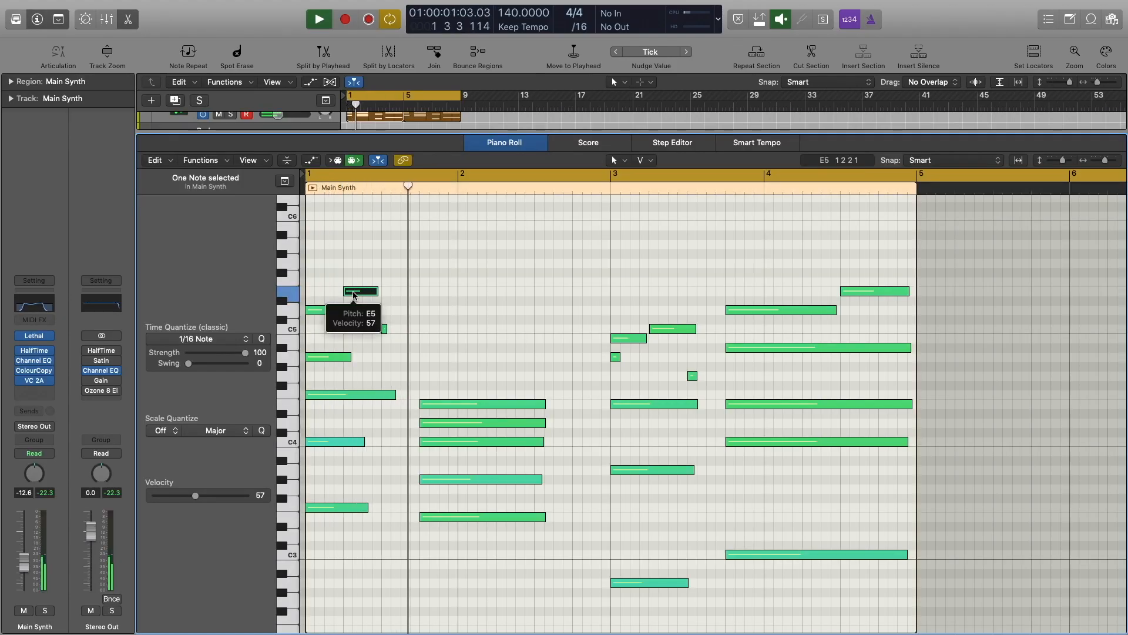
Step: Clear the Main Synth note selection and view the Pads track's Lethal preset before closing the plugin window
click(494, 262)
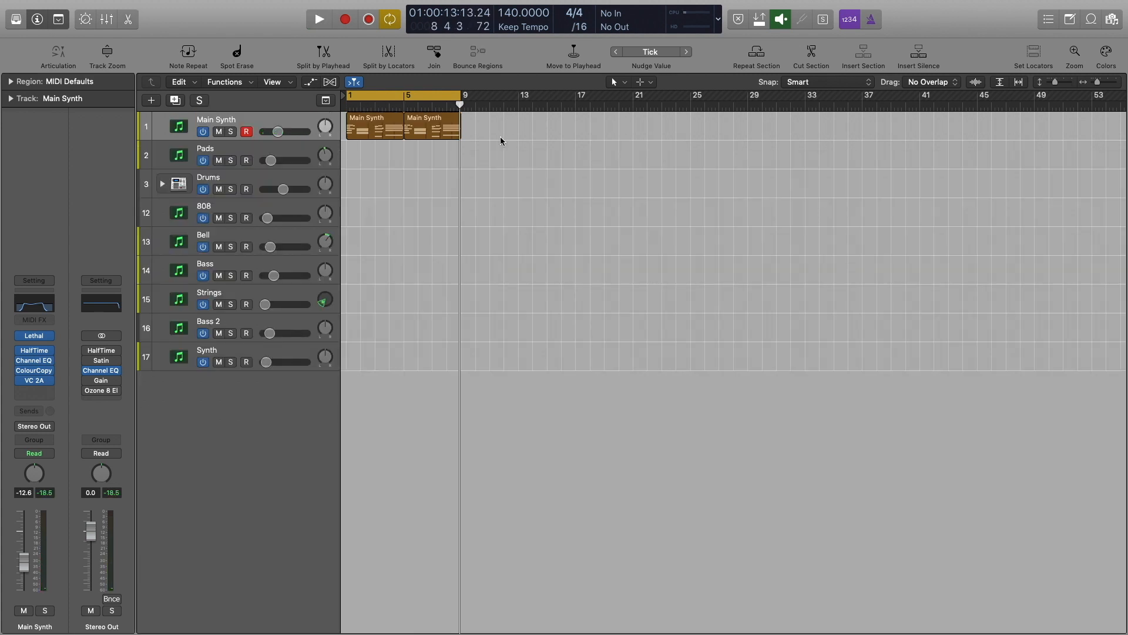
drag(501, 137, 481, 138)
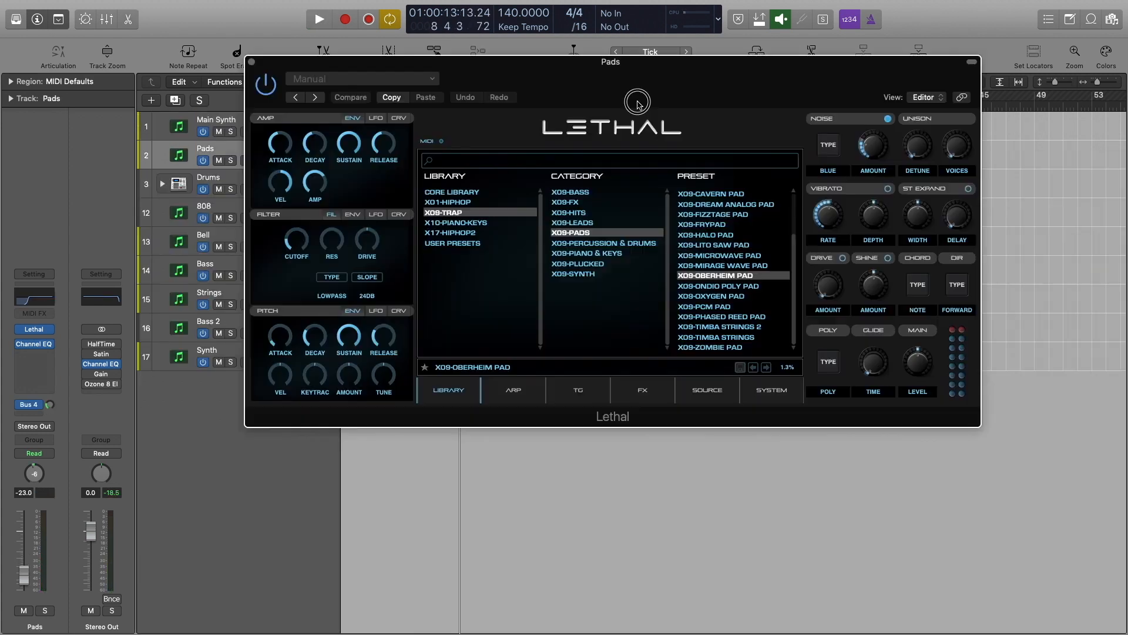
drag(638, 103, 705, 112)
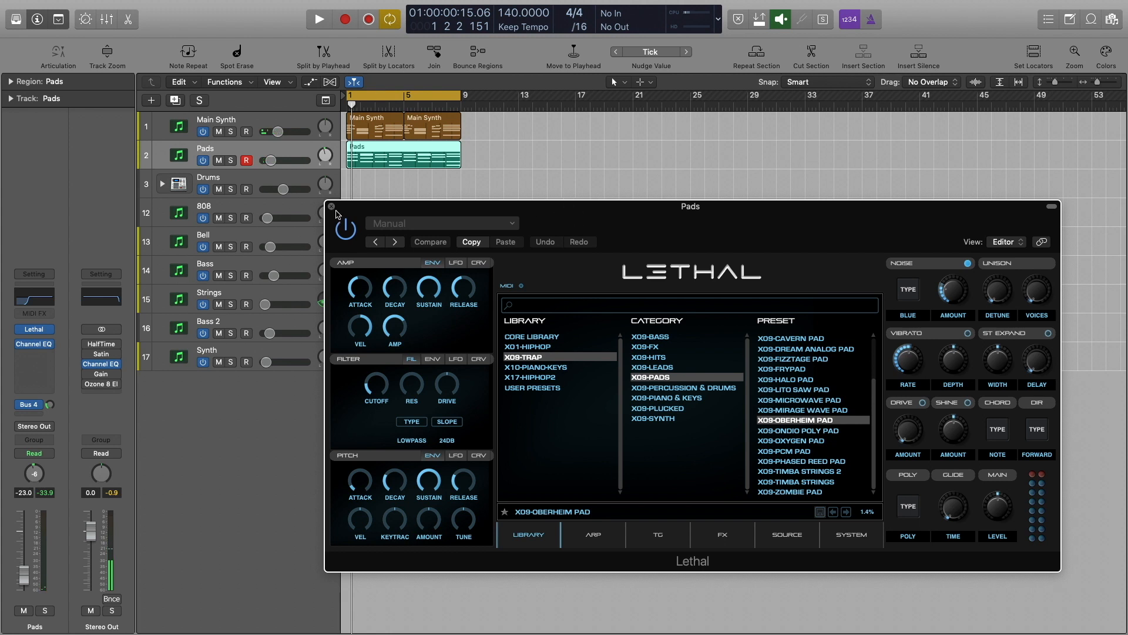
click(331, 207)
Step: Expand the Drums track stack and open the Kick track's Lethal plugin, placing its window clear of the track list
click(252, 180)
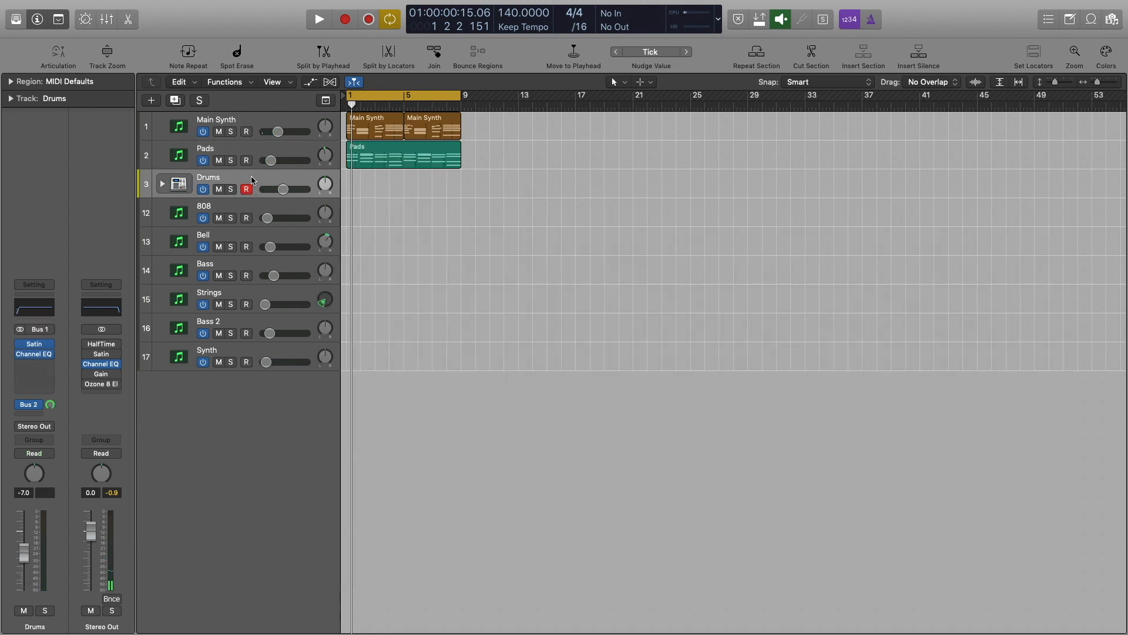
click(164, 184)
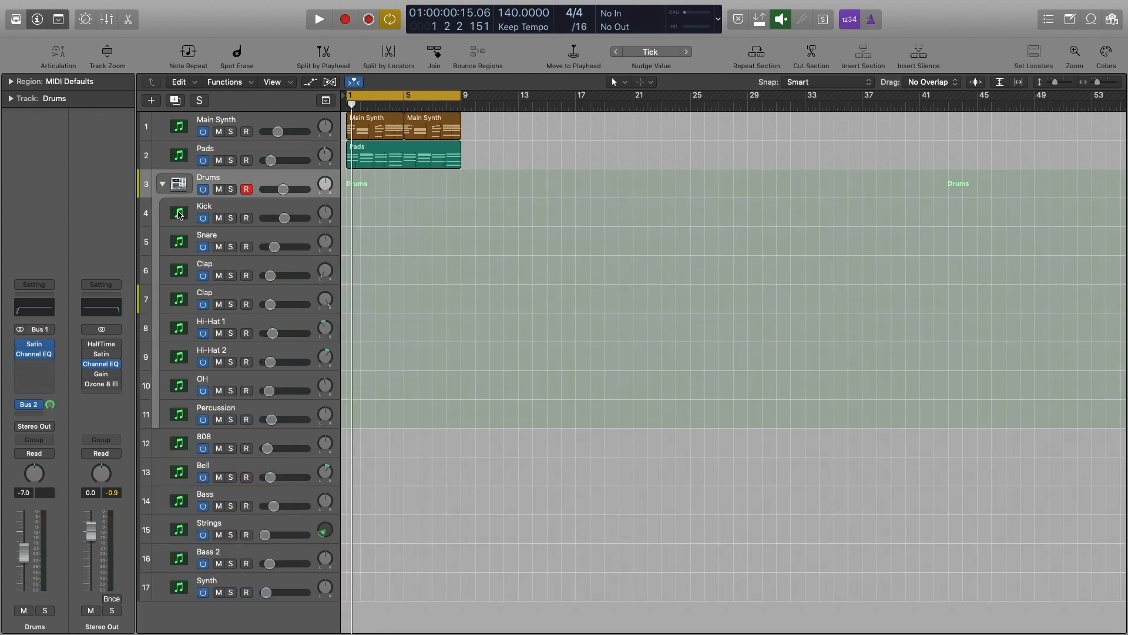
click(180, 215)
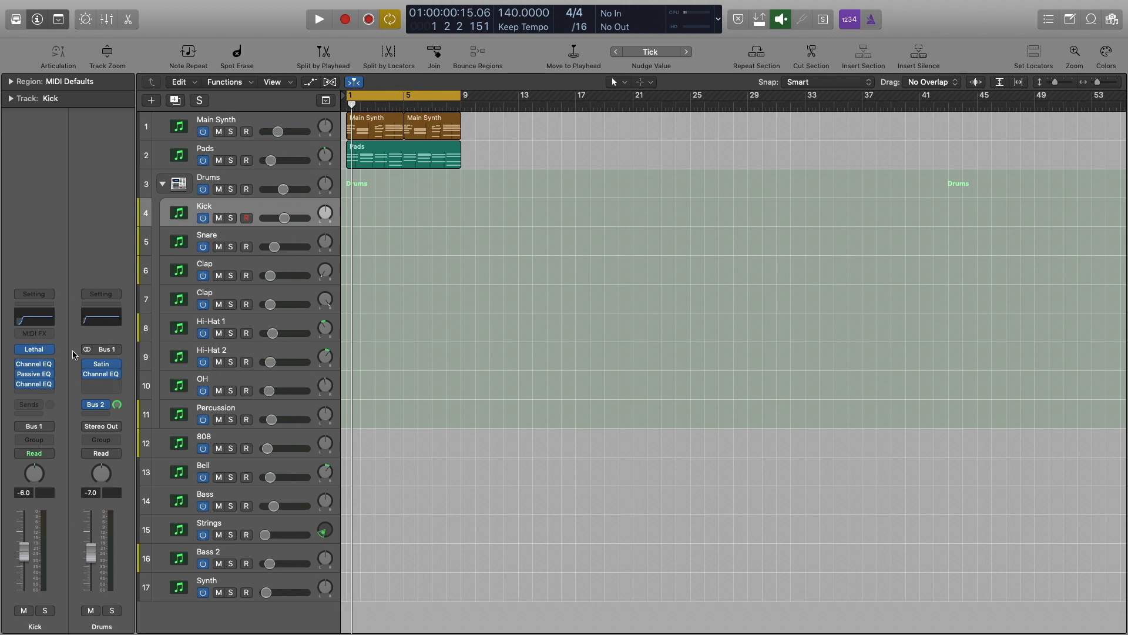
click(35, 350)
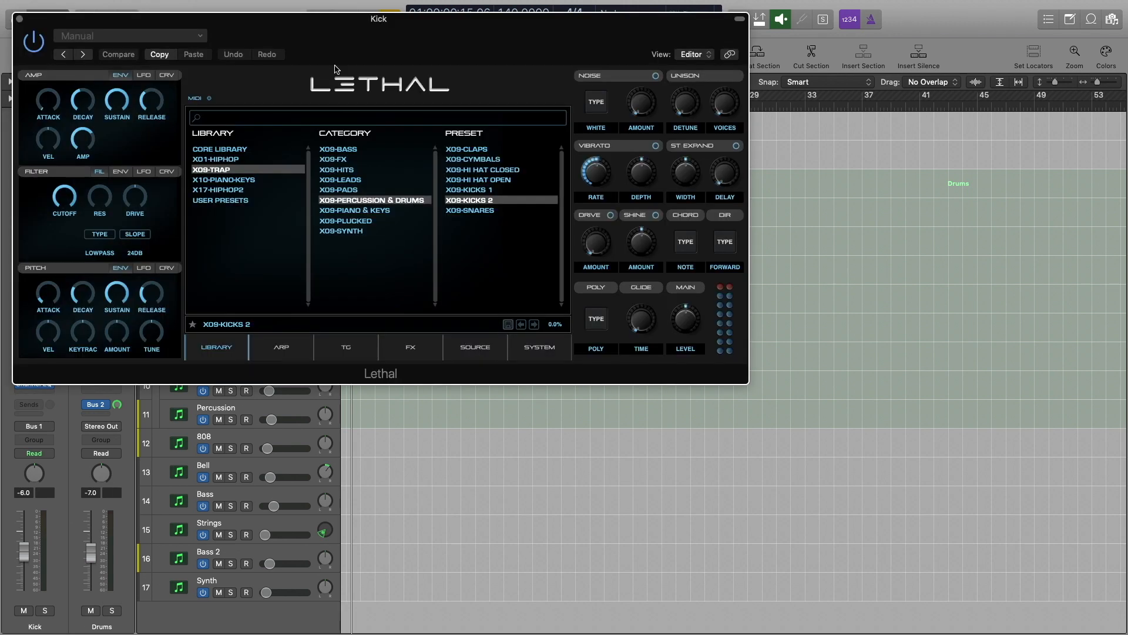
drag(322, 47, 651, 102)
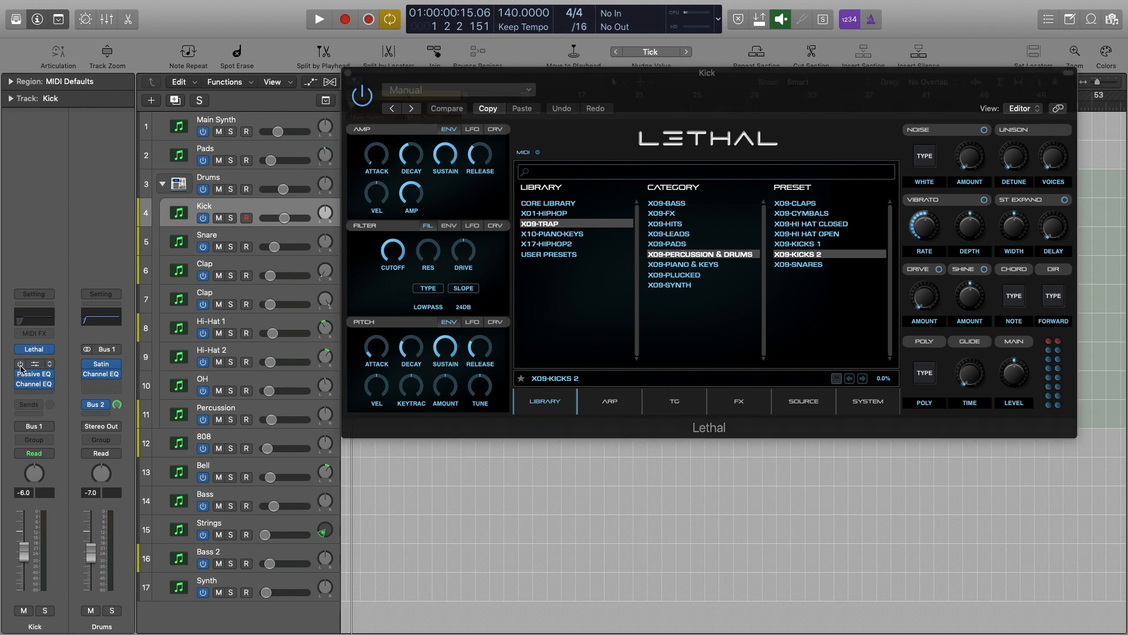
Step: Toggle the last Channel EQ insert on the Kick channel and hide the inspector
click(21, 391)
click(21, 388)
key(i)
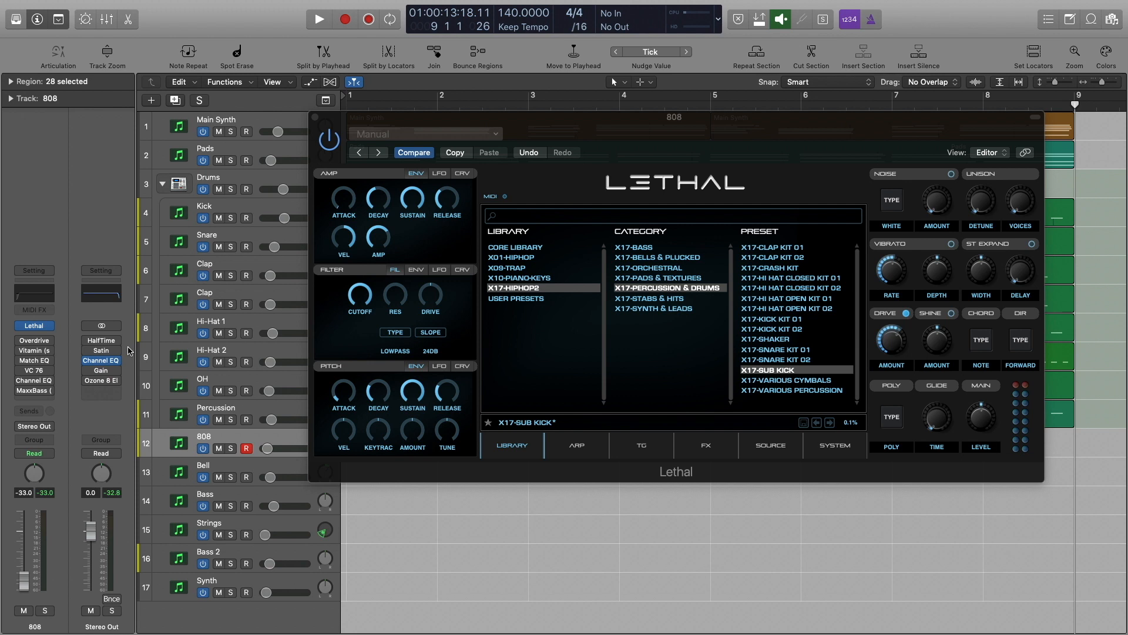
Step: Enable the Overdrive insert on the 808 channel and add a Distortion effect in the first Lethal FX slot
mouse_move(19, 344)
click(20, 342)
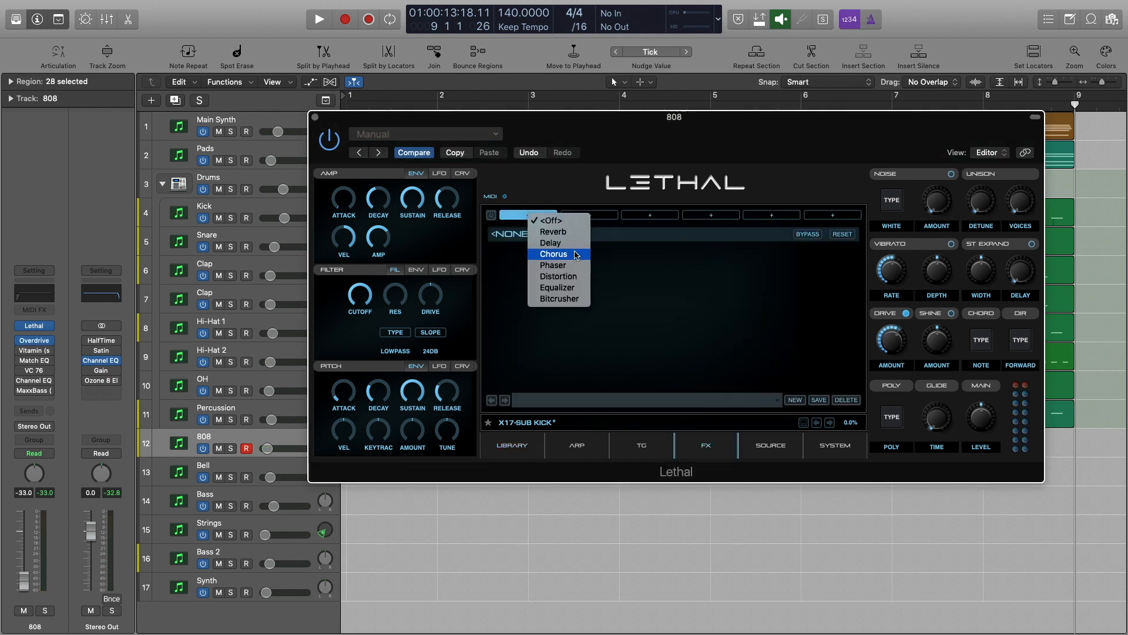
click(579, 277)
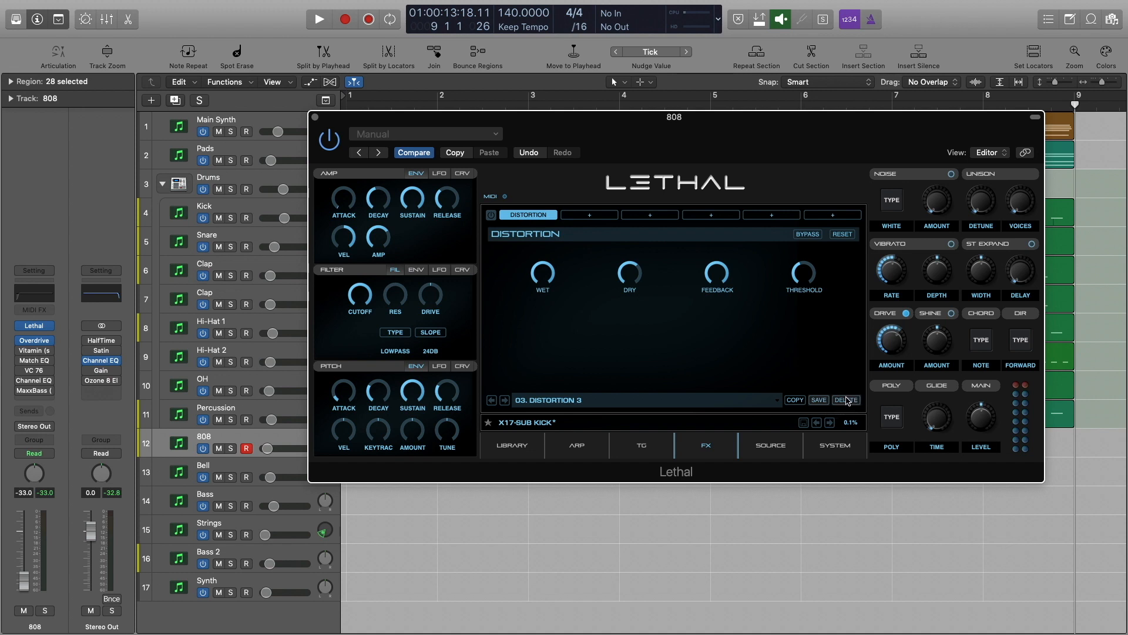
Step: Compare the 808's edited Lethal settings with the stored ones and turn the glide time down to minimum
click(420, 151)
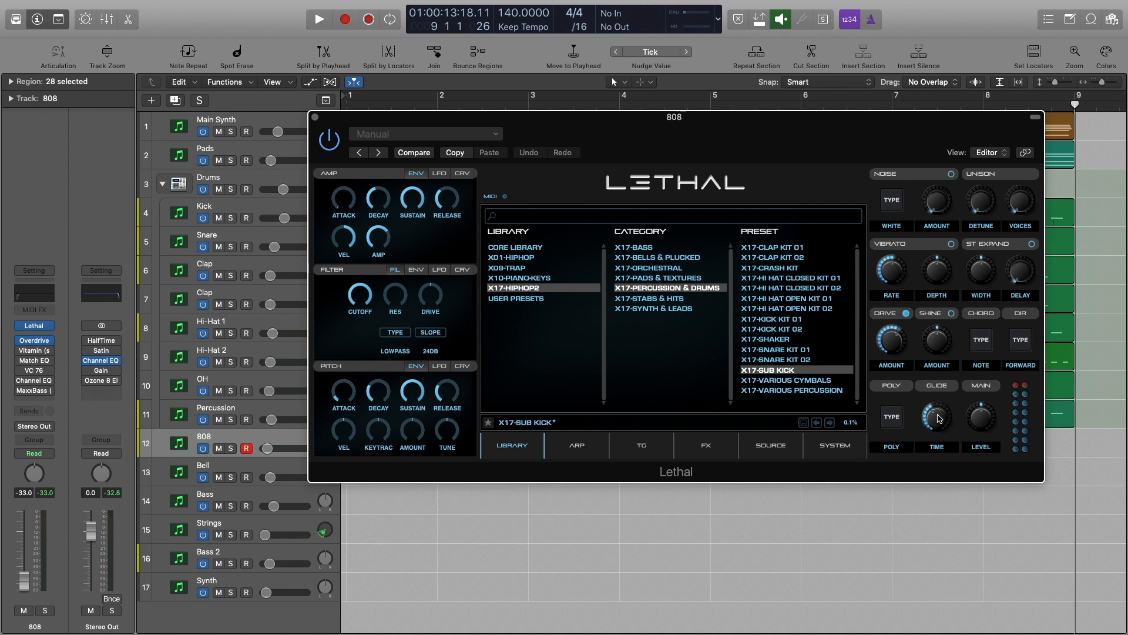
drag(938, 419, 946, 486)
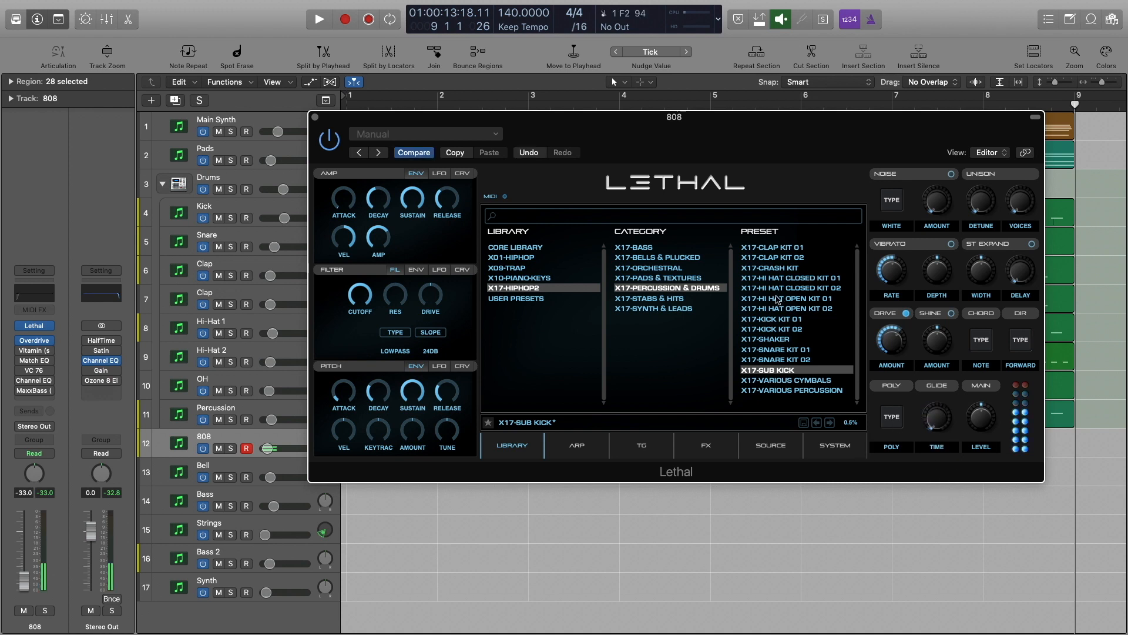
click(415, 152)
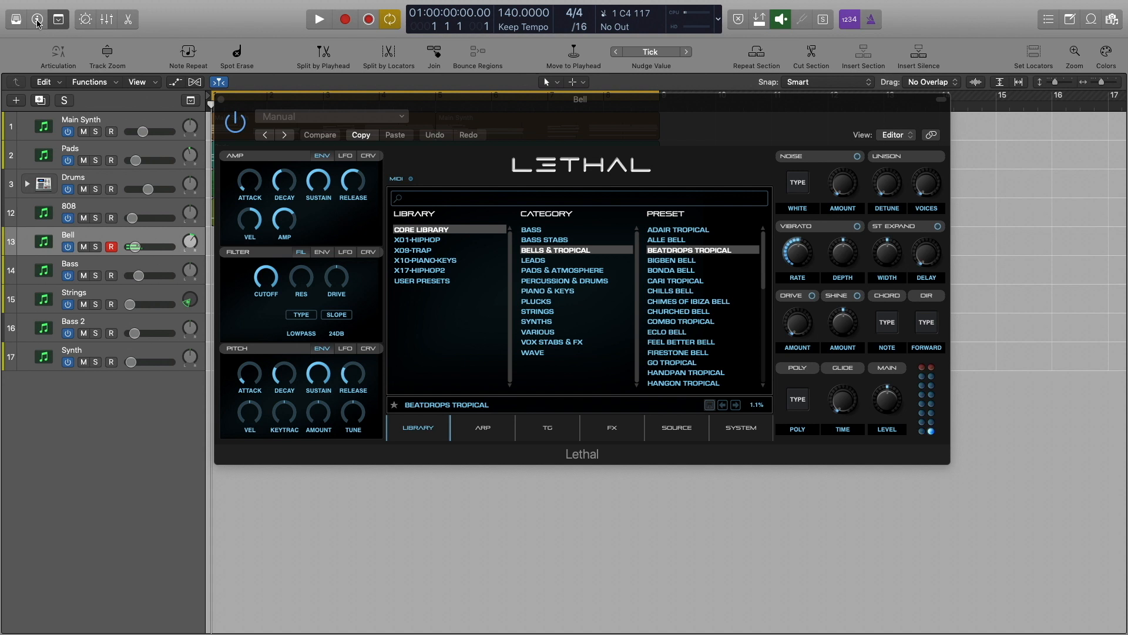
Step: Close the Bell track's Lethal window and start recording
click(222, 99)
key(r)
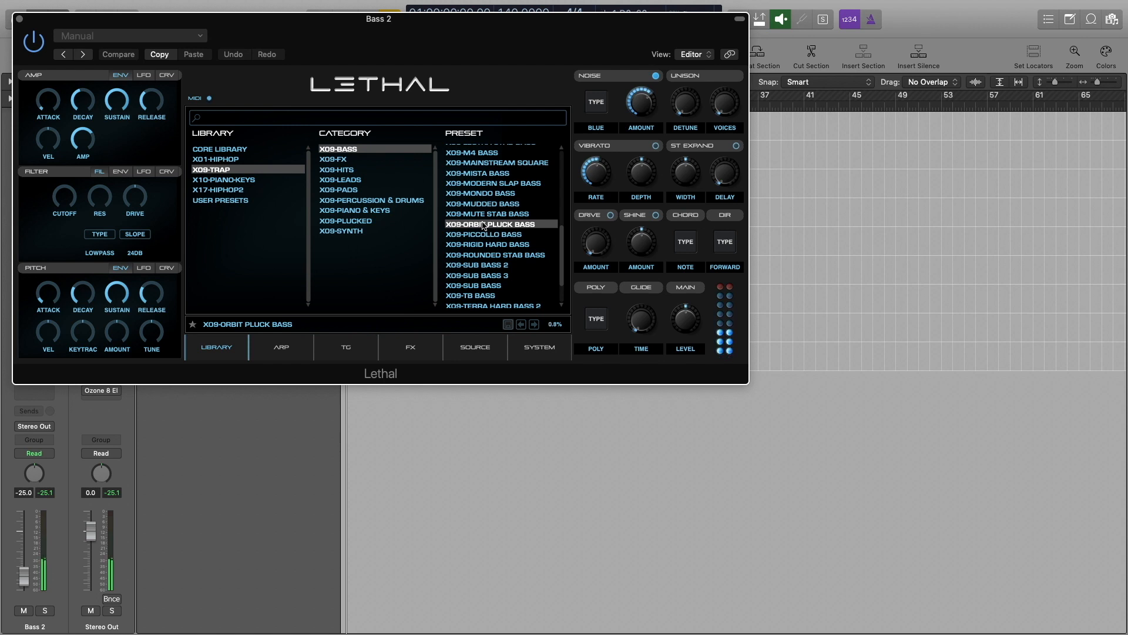
Step: Audition X09-Trap bass presets on the Bass 2 track, including Piccollo Bass, Sub Bass 2 and Terra Hard Bass 2, and load X09-Trap&Bass Reese
click(477, 237)
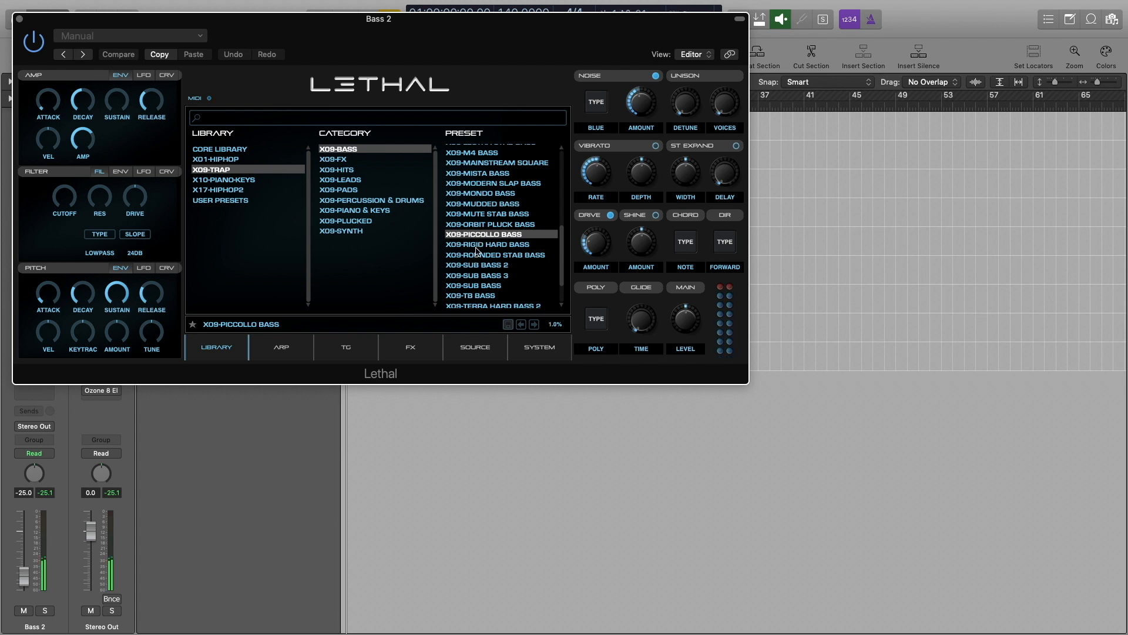
click(476, 246)
click(477, 256)
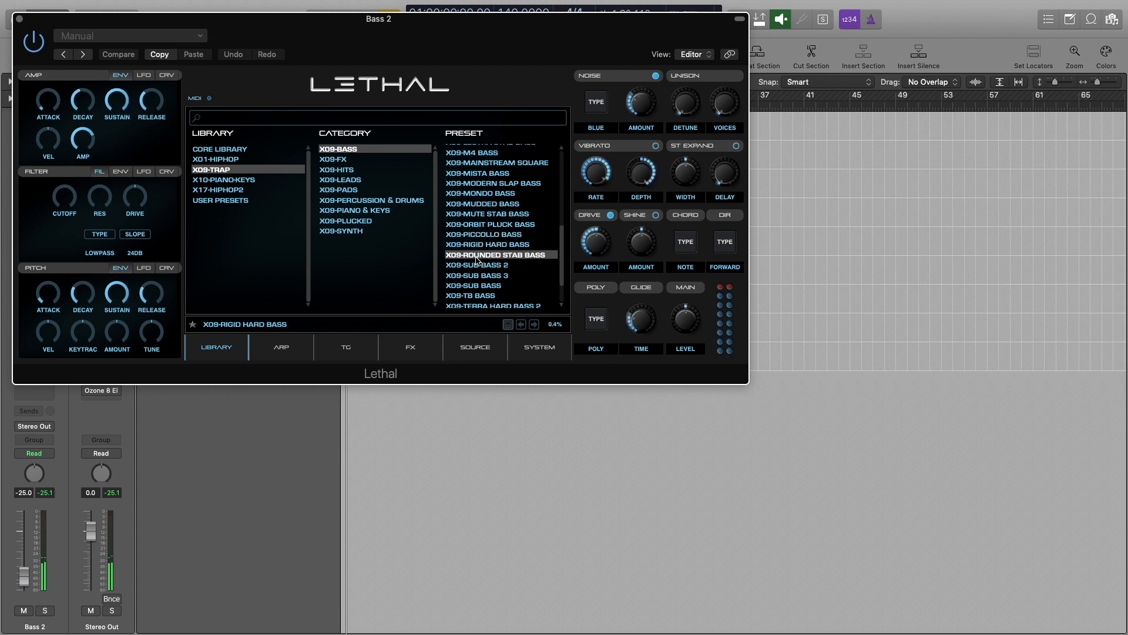
click(476, 265)
scroll(476, 265, down, 2)
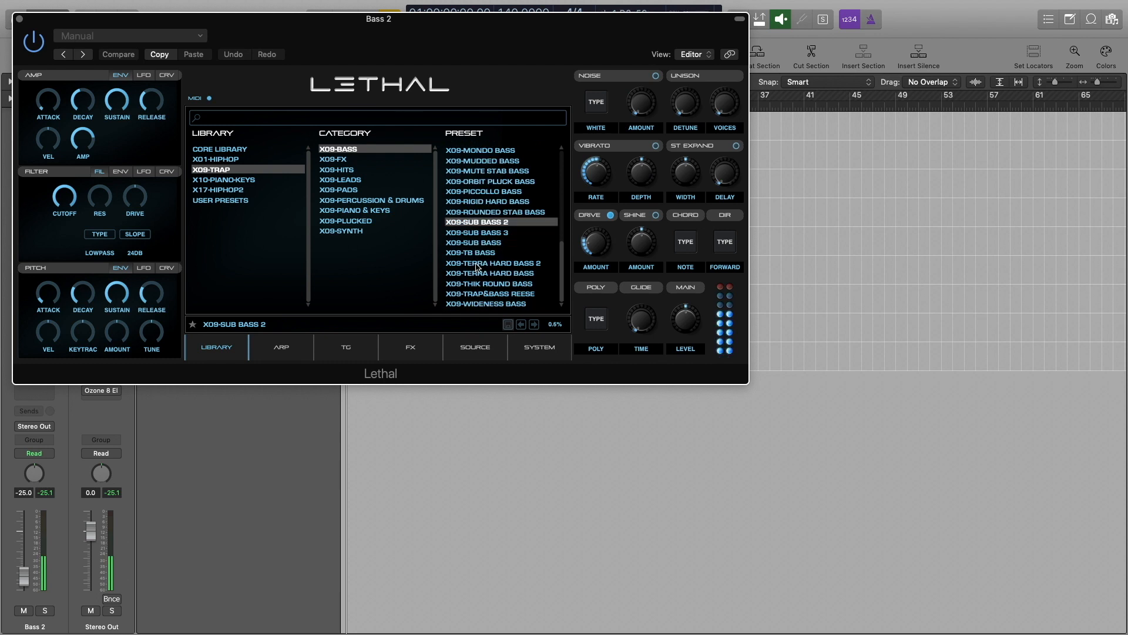
click(477, 264)
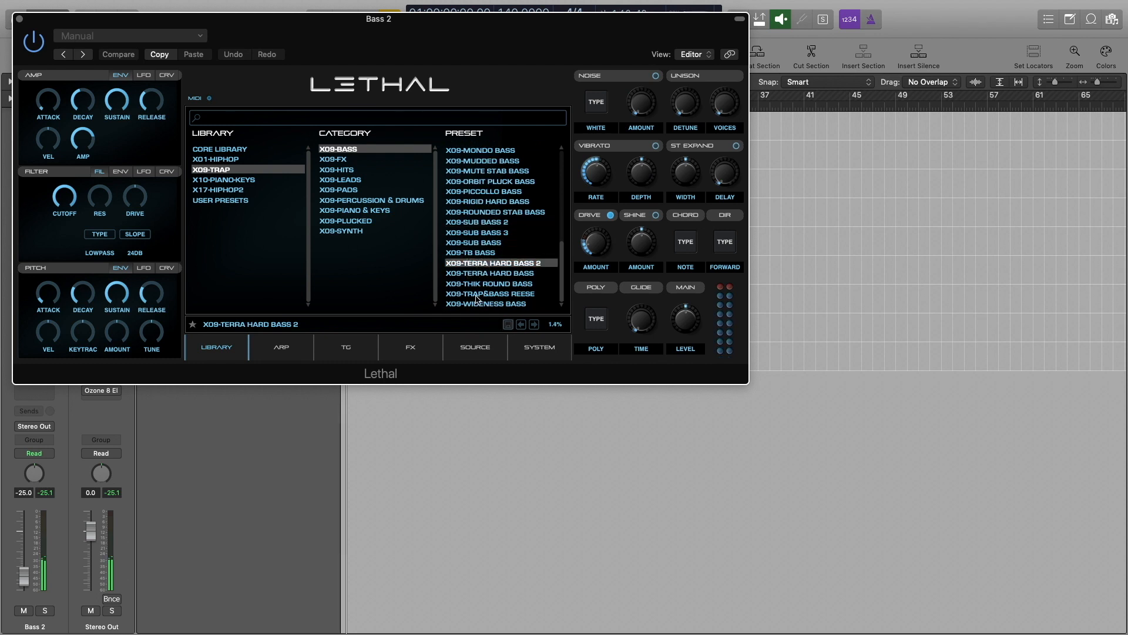
click(477, 295)
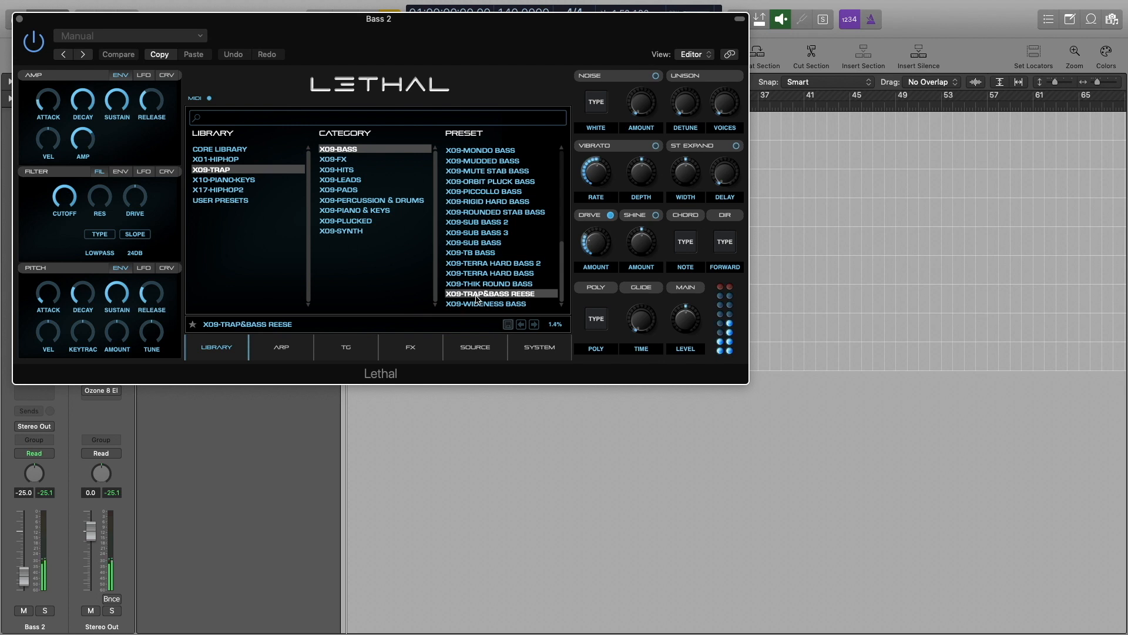